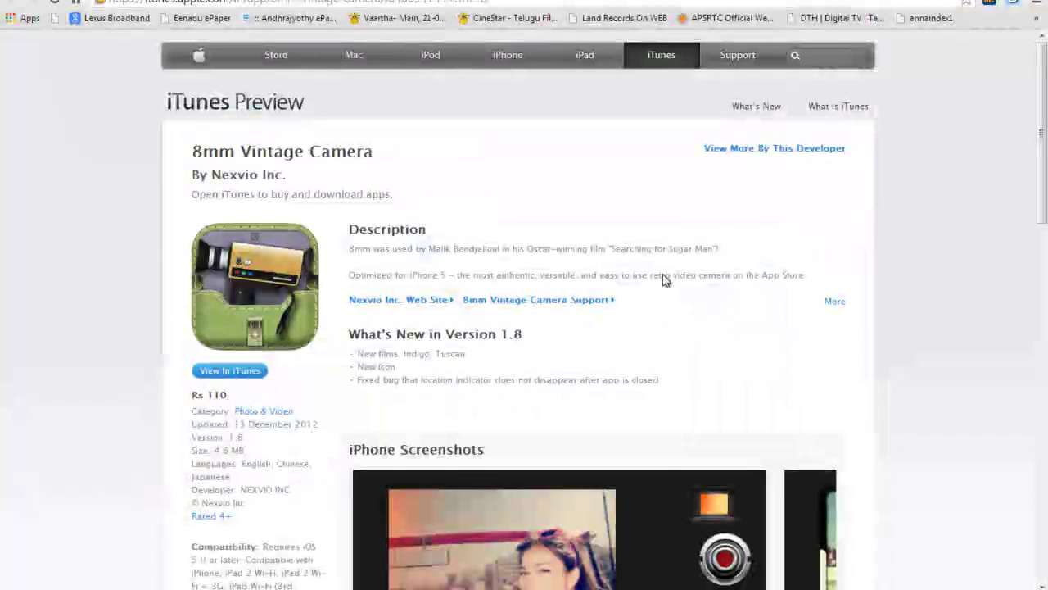
# Highlight the app title, developer and Rs 110 price in the intro note
pyautogui.moveTo(249, 152); pyautogui.dragTo(379, 158)
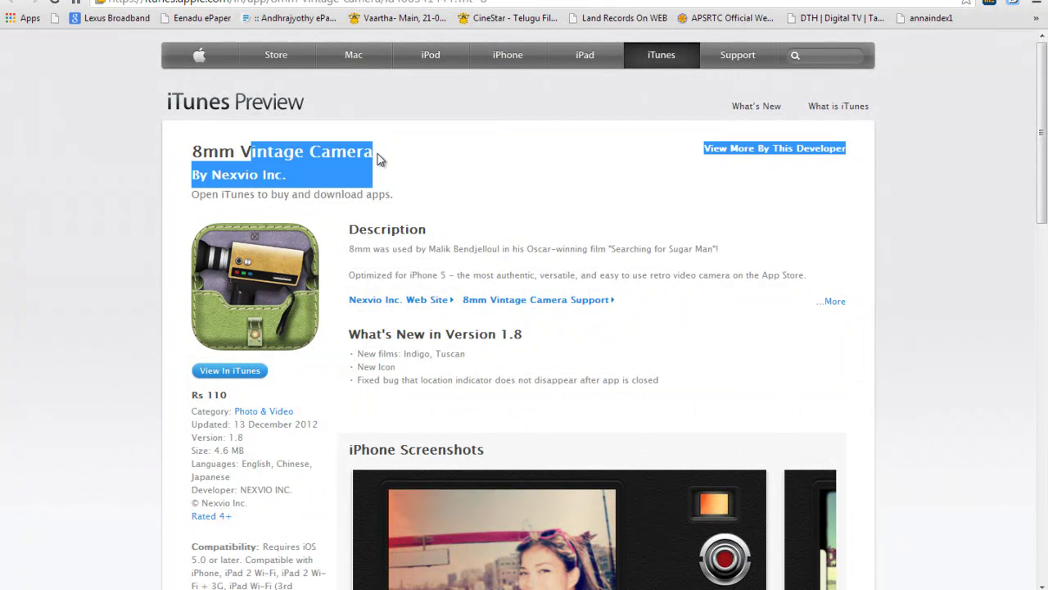
pyautogui.click(421, 205)
pyautogui.scroll(-2, 336, 229)
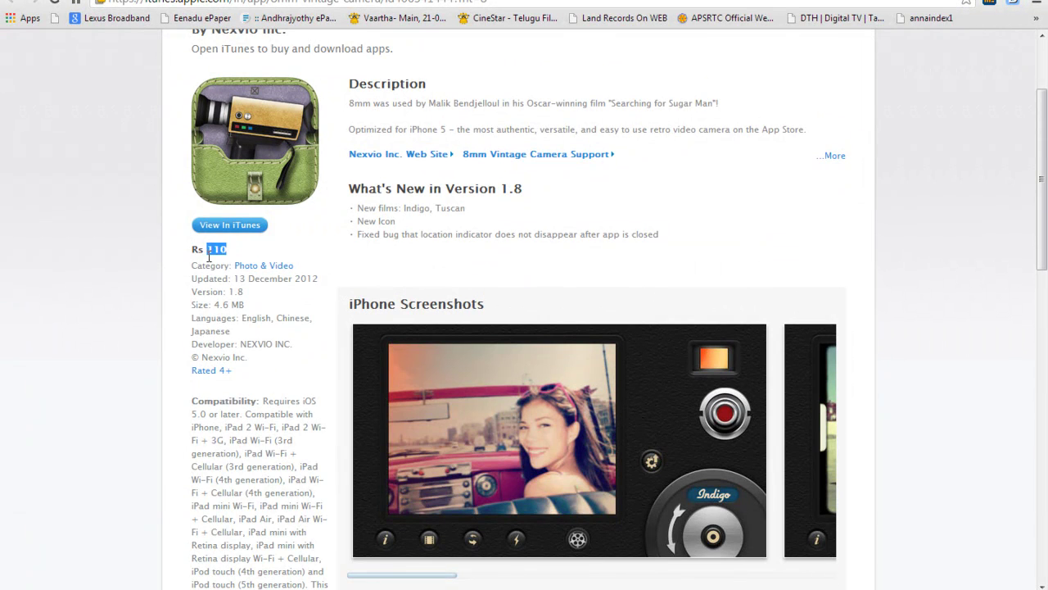
pyautogui.click(277, 256)
pyautogui.scroll(2, 347, 262)
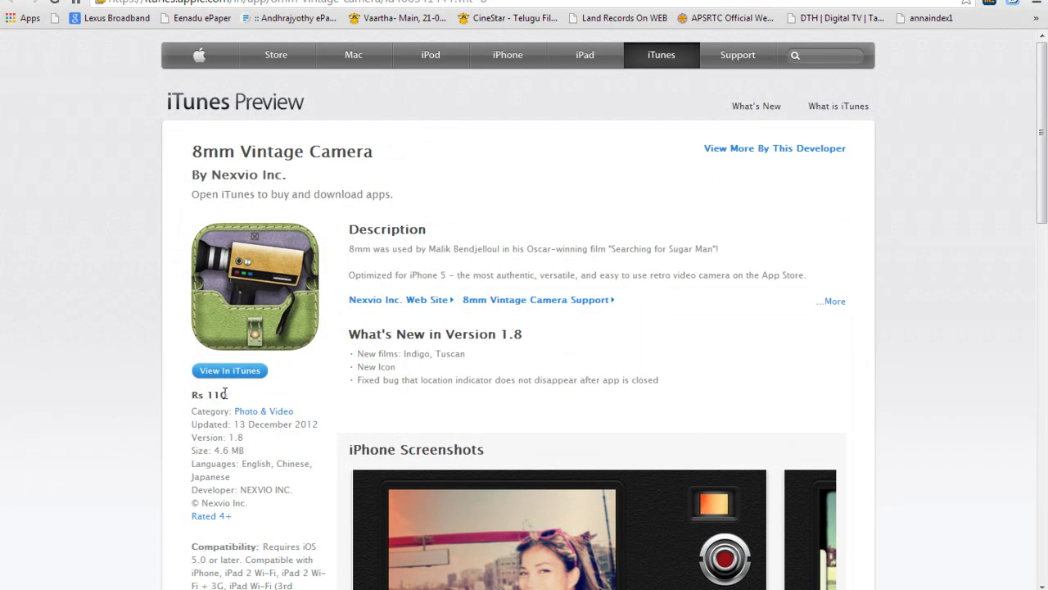
pyautogui.moveTo(230, 396); pyautogui.dragTo(191, 395)
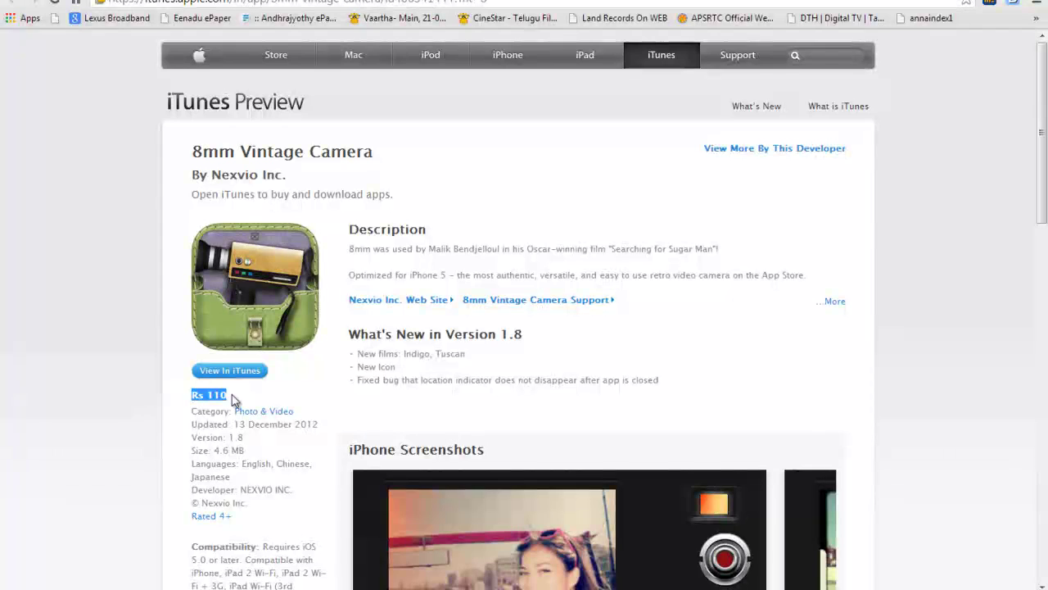
pyautogui.scroll(-1, 340, 344)
pyautogui.scroll(-1, 358, 326)
pyautogui.click(294, 349)
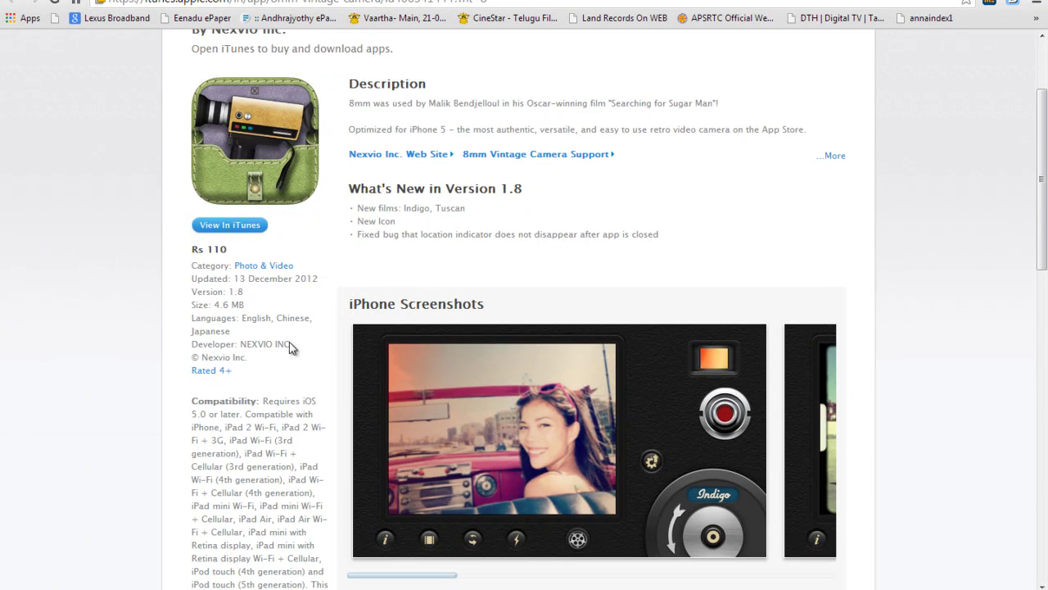
pyautogui.scroll(2, 329, 192)
# Highlight the '8mm Vintage Camera' title, then the words 'kuaiyong software'
pyautogui.moveTo(374, 152); pyautogui.dragTo(192, 150)
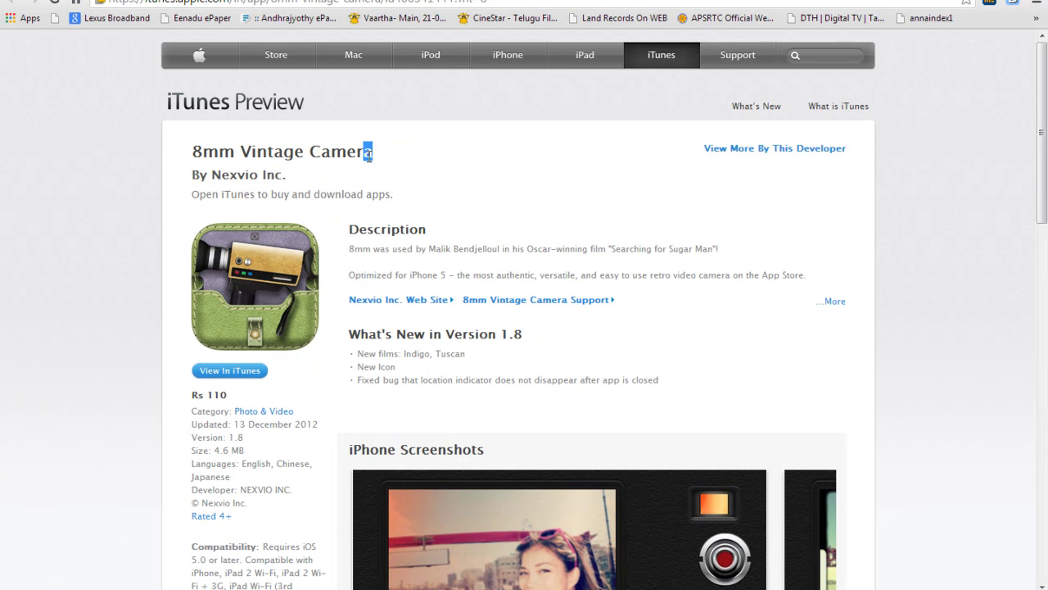
pyautogui.click(525, 170)
pyautogui.moveTo(347, 165); pyautogui.dragTo(386, 194)
pyautogui.click(499, 270)
pyautogui.scroll(-3, 491, 491)
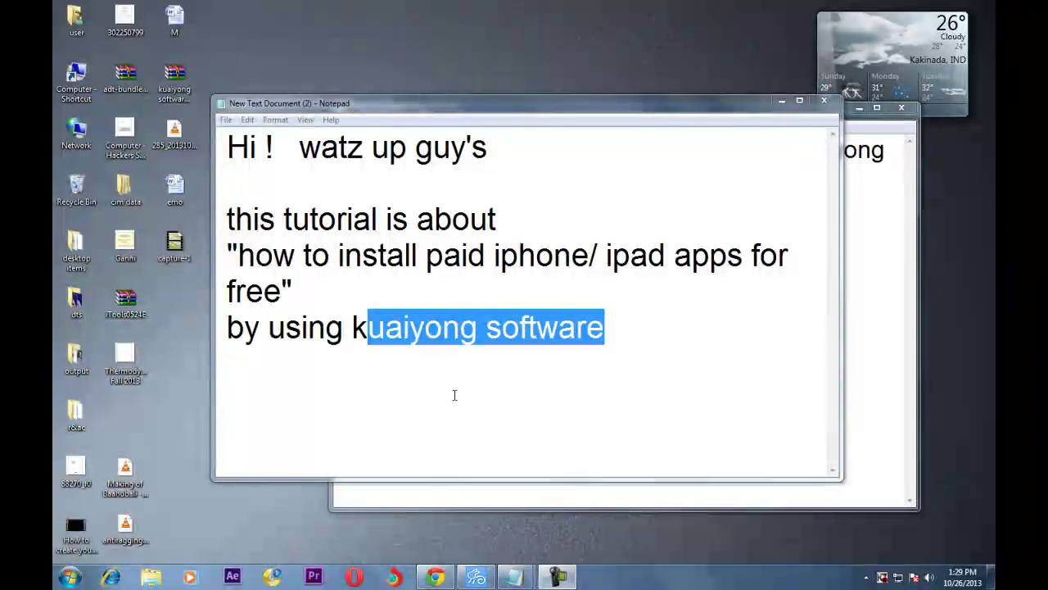
pyautogui.click(455, 395)
pyautogui.moveTo(622, 333); pyautogui.dragTo(343, 329)
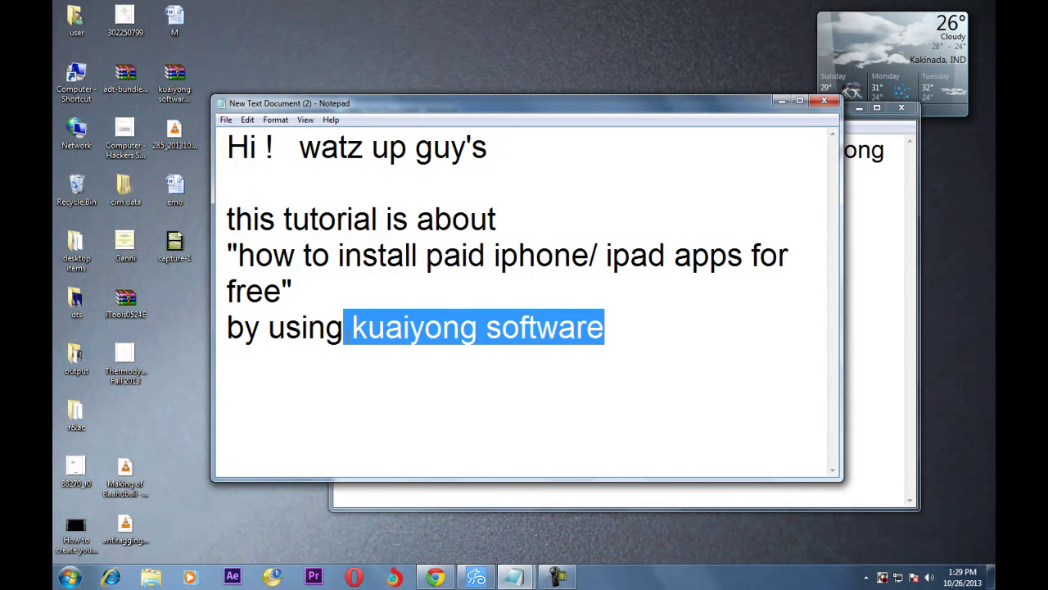
pyautogui.click(499, 371)
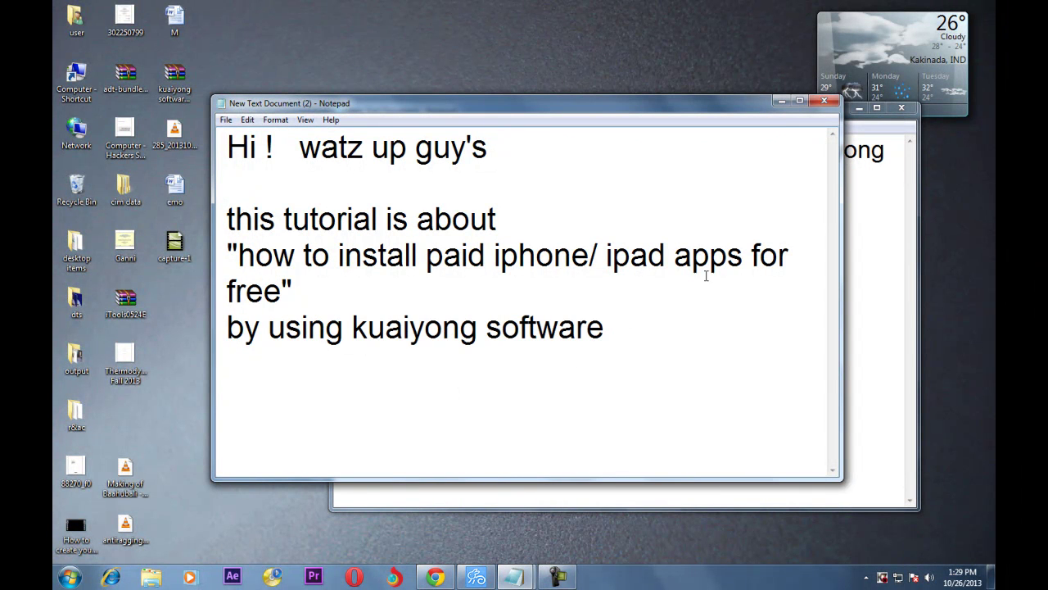
# Minimize the intro note and highlight the 4shared download link in the other note
pyautogui.click(781, 101)
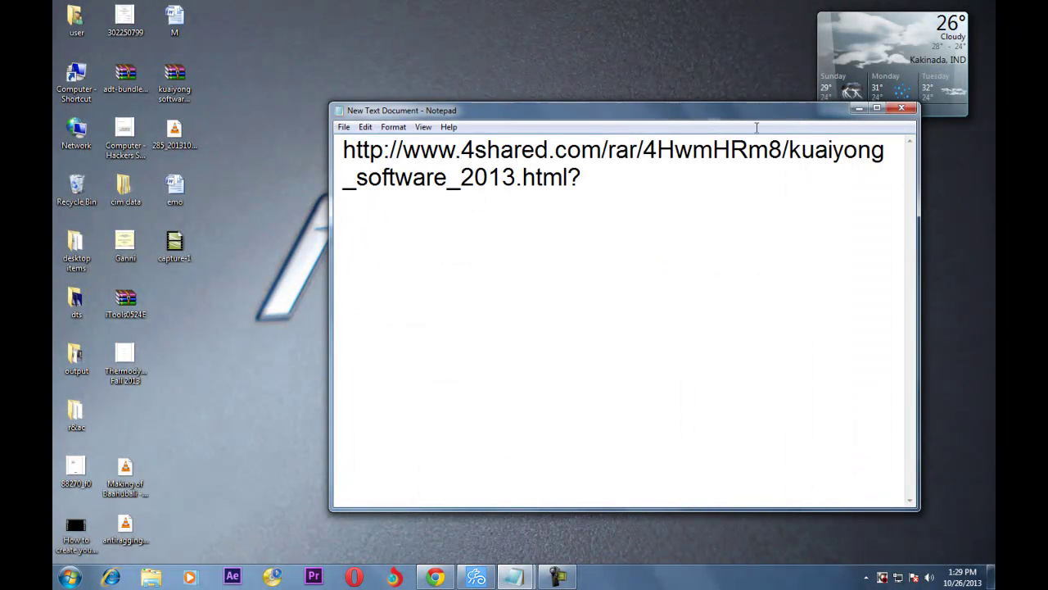
pyautogui.moveTo(581, 178)
pyautogui.mouseDown()
pyautogui.moveTo(489, 151)
pyautogui.moveTo(345, 152)
pyautogui.mouseUp()
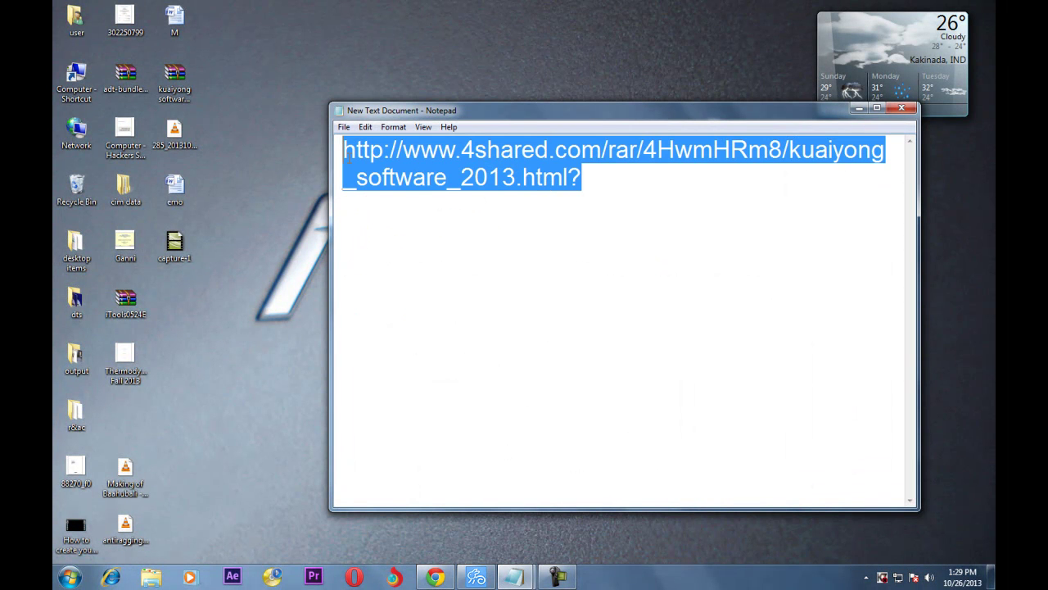
pyautogui.click(576, 223)
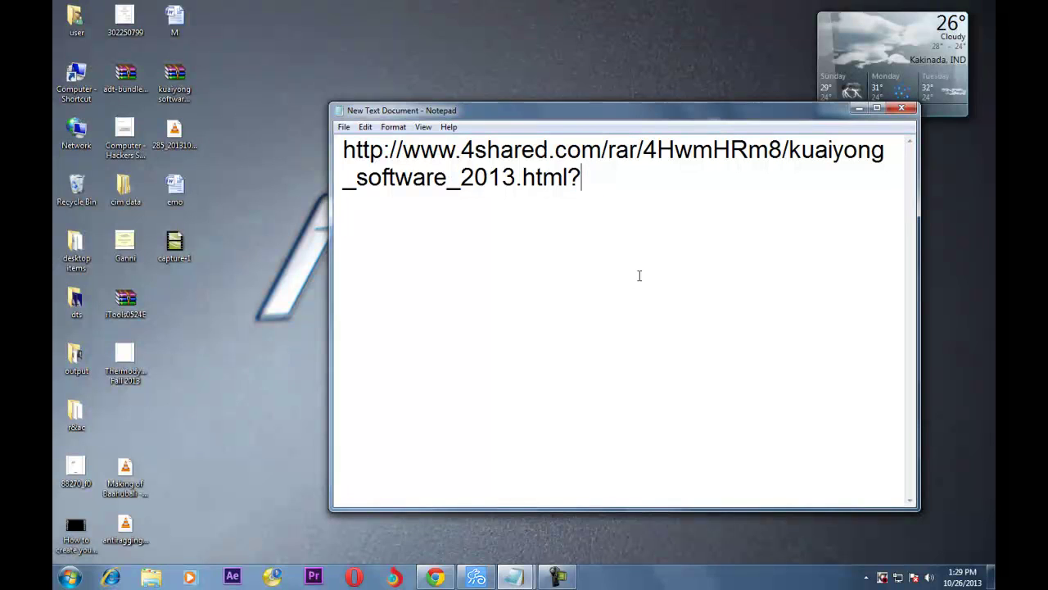
# Open the kuaiyong software 2013 RAR, dismiss the license reminder, and run KYSetup_2010.exe
pyautogui.doubleClick(174, 78)
pyautogui.moveTo(185, 76); pyautogui.dragTo(400, 152)
pyautogui.click(644, 206)
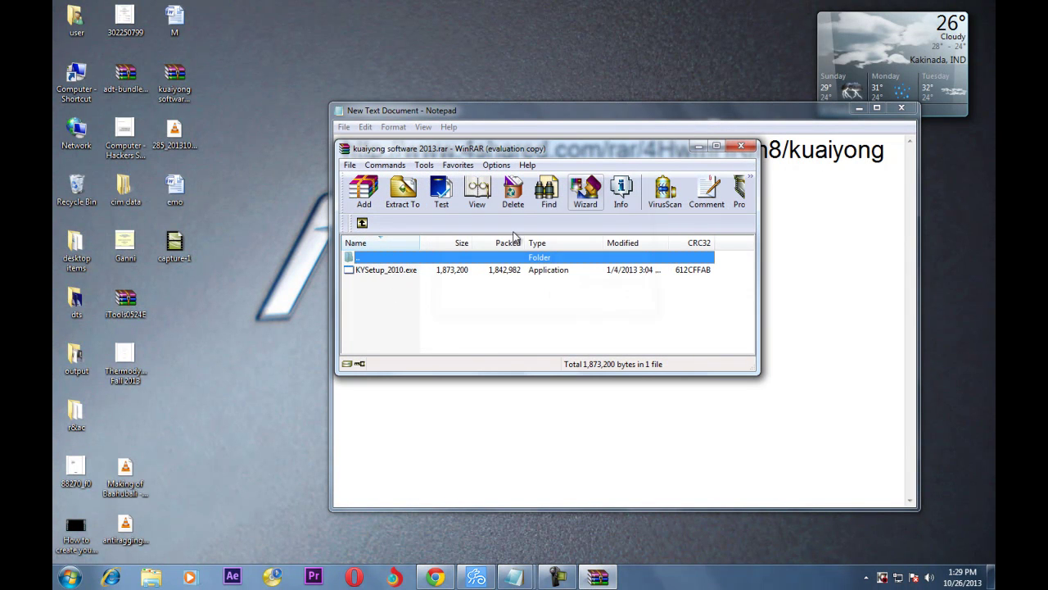
pyautogui.doubleClick(373, 275)
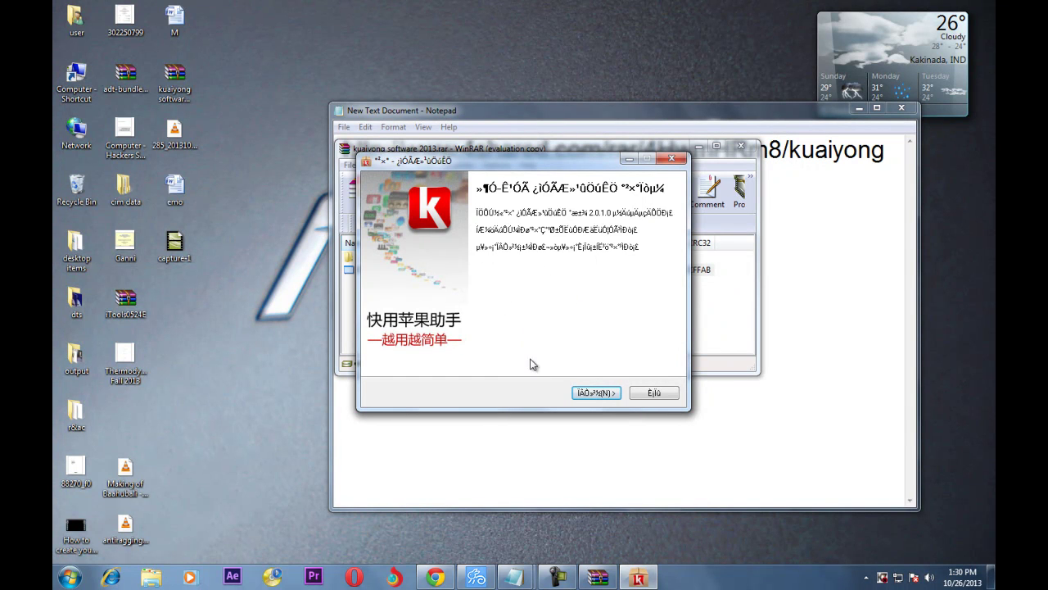
# Accept the Kuaiyong license agreement and review the default install path
pyautogui.click(595, 396)
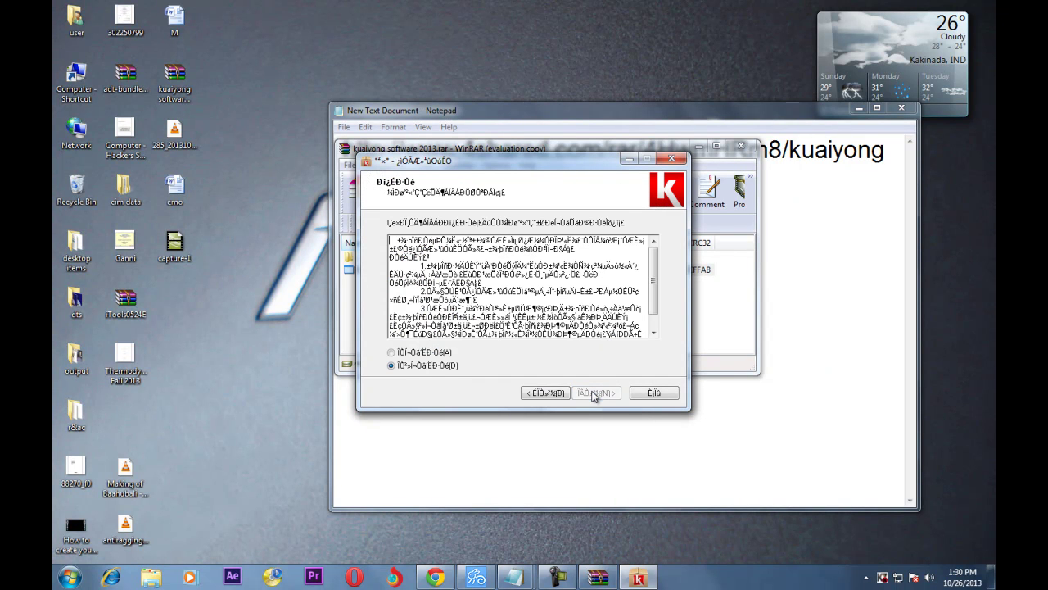
pyautogui.click(391, 353)
pyautogui.click(604, 397)
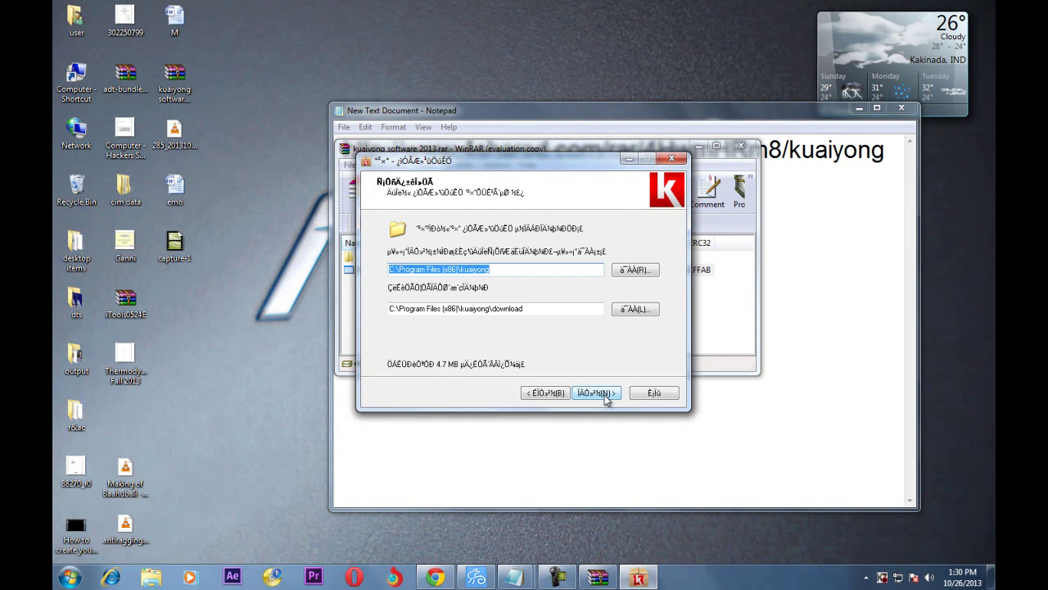
pyautogui.moveTo(527, 308); pyautogui.dragTo(371, 311)
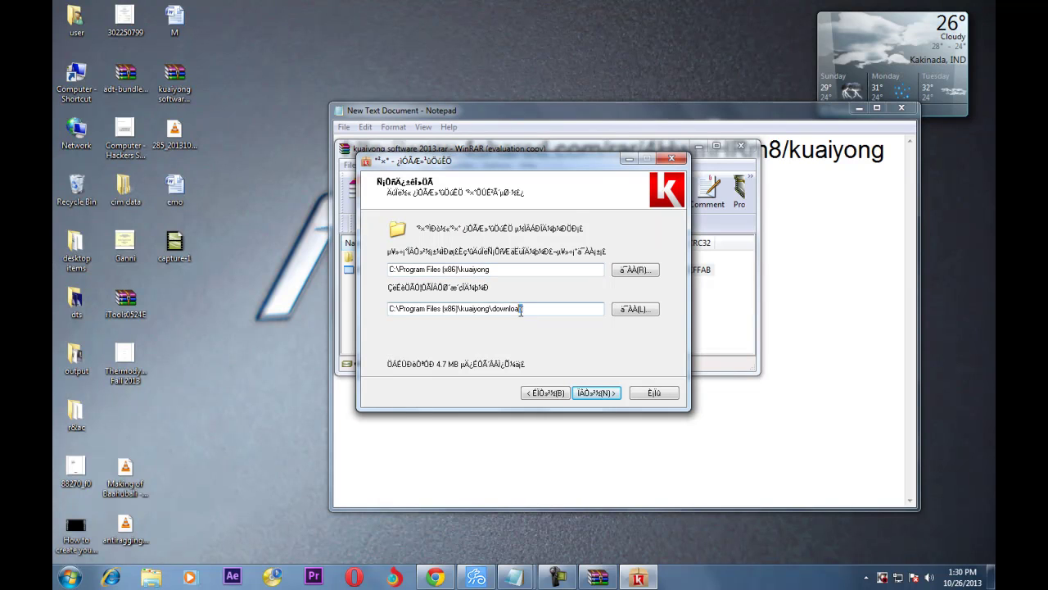
pyautogui.moveTo(536, 318)
pyautogui.mouseDown()
pyautogui.moveTo(446, 302)
pyautogui.moveTo(375, 322)
pyautogui.mouseUp()
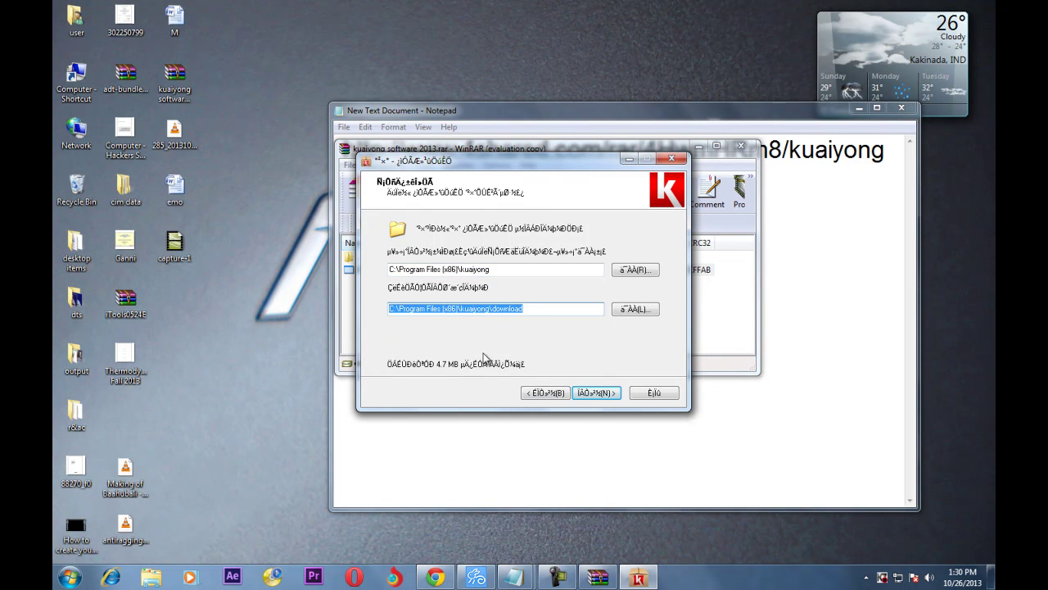
# Keep the default folder and shortcut options and finish installing Kuaiyong
pyautogui.click(598, 393)
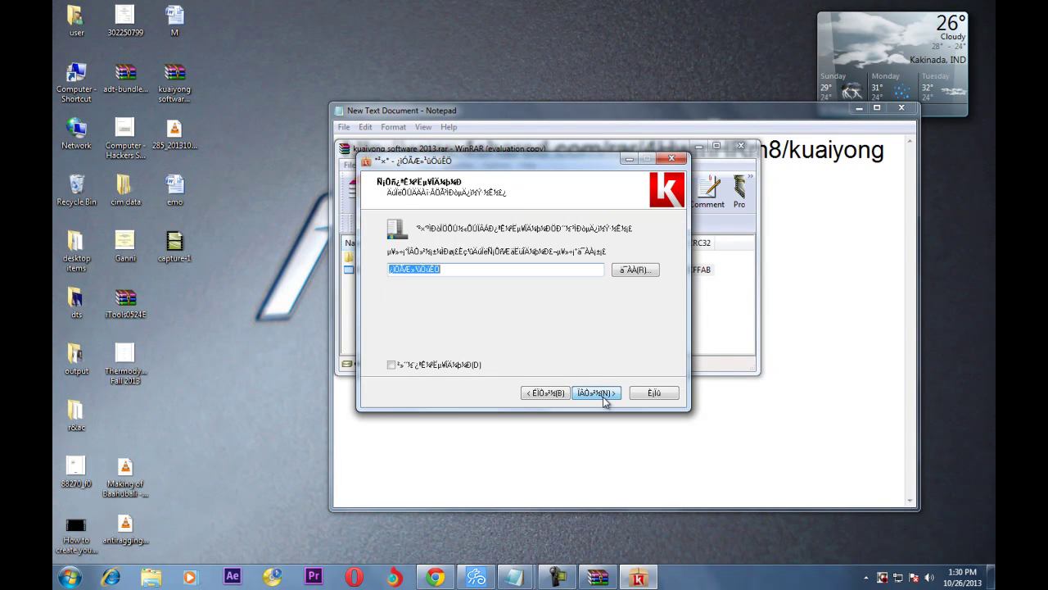
pyautogui.click(604, 396)
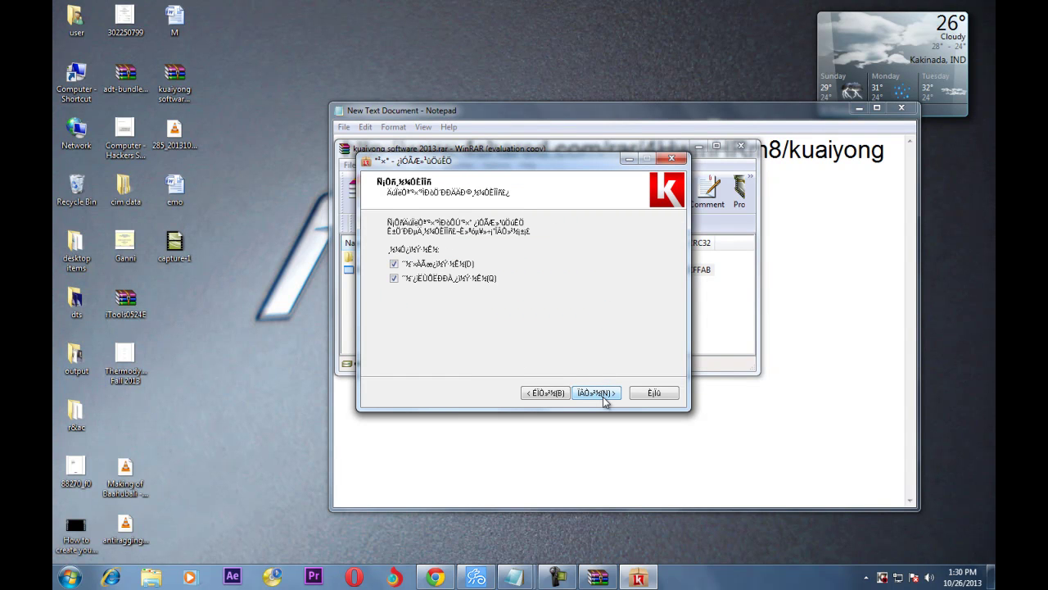
pyautogui.click(604, 396)
pyautogui.click(603, 397)
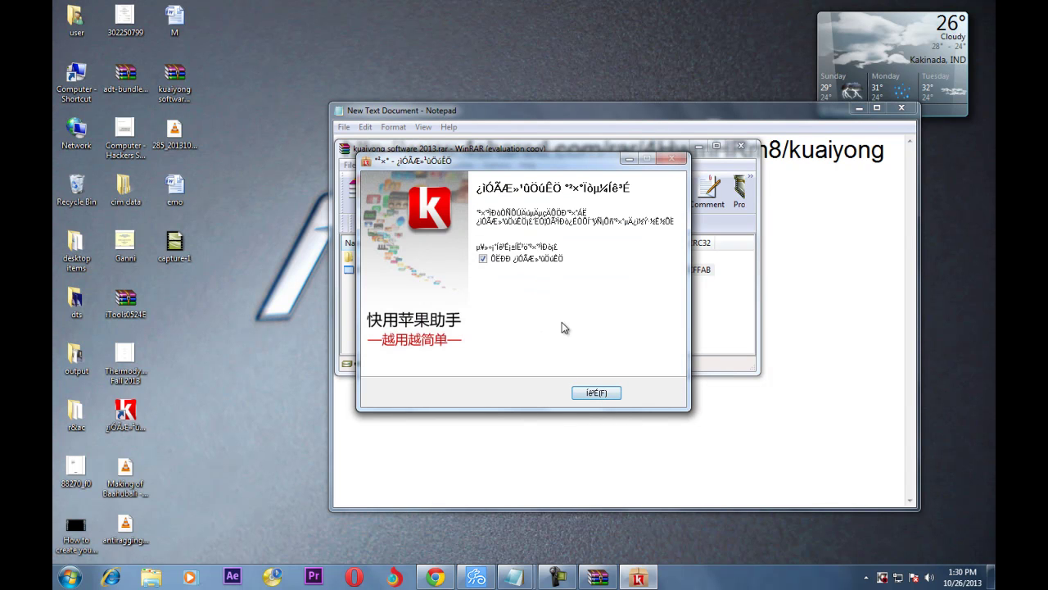
pyautogui.click(596, 393)
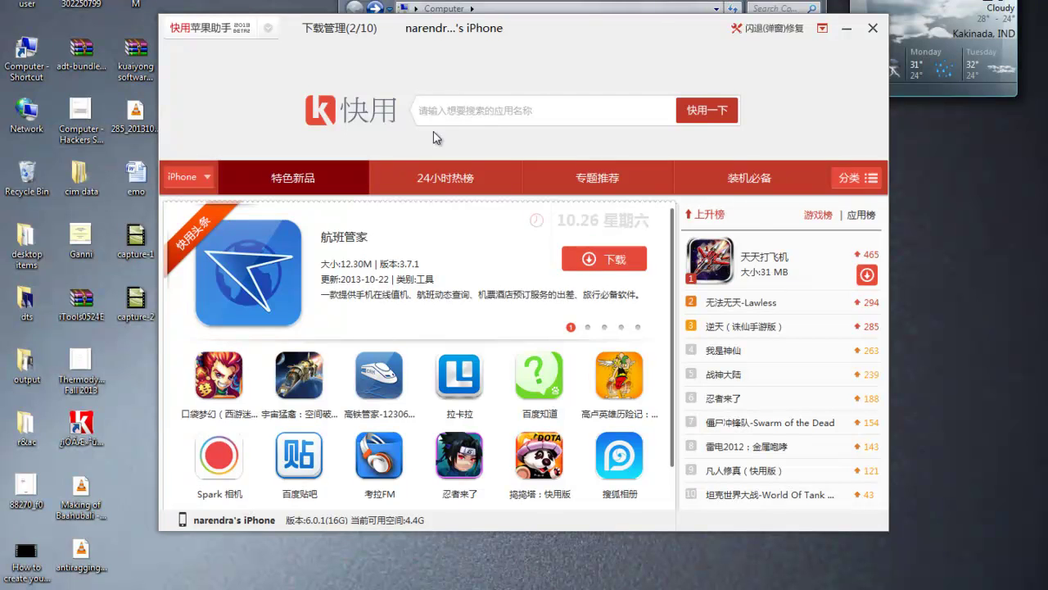
# Copy the '8mm Vintage Camera' title, search it in Kuaiyong, and open its result
pyautogui.click(446, 110)
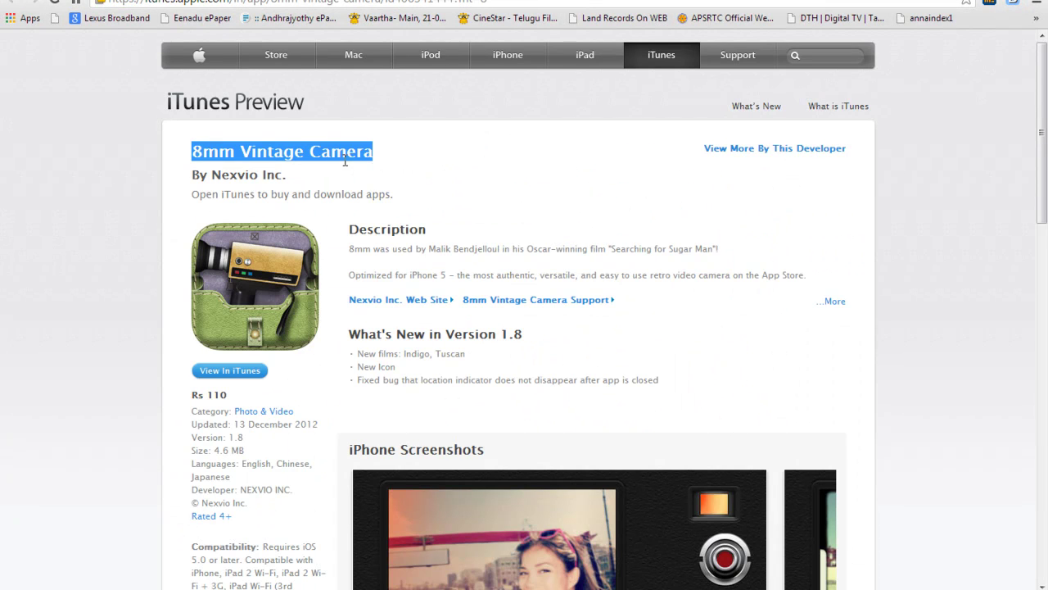
pyautogui.rightClick(345, 161)
pyautogui.click(379, 172)
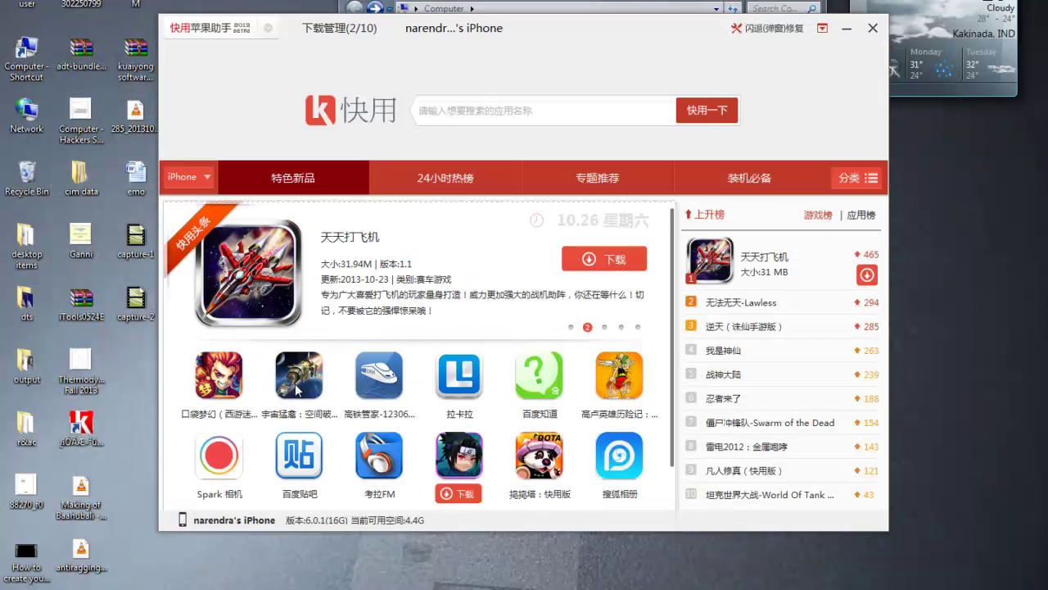
pyautogui.rightClick(467, 113)
pyautogui.click(509, 141)
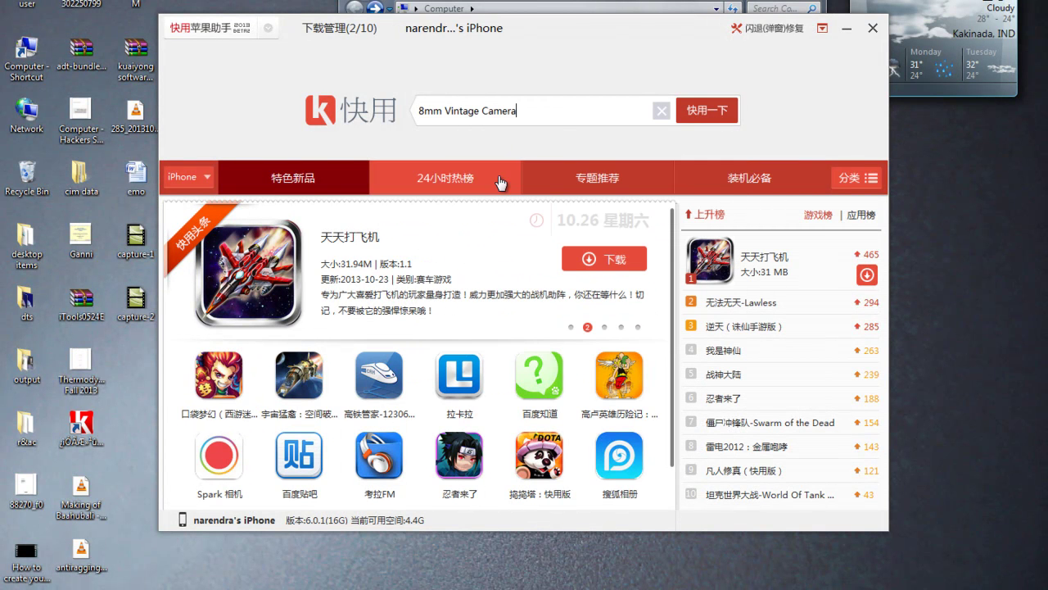
pyautogui.click(720, 116)
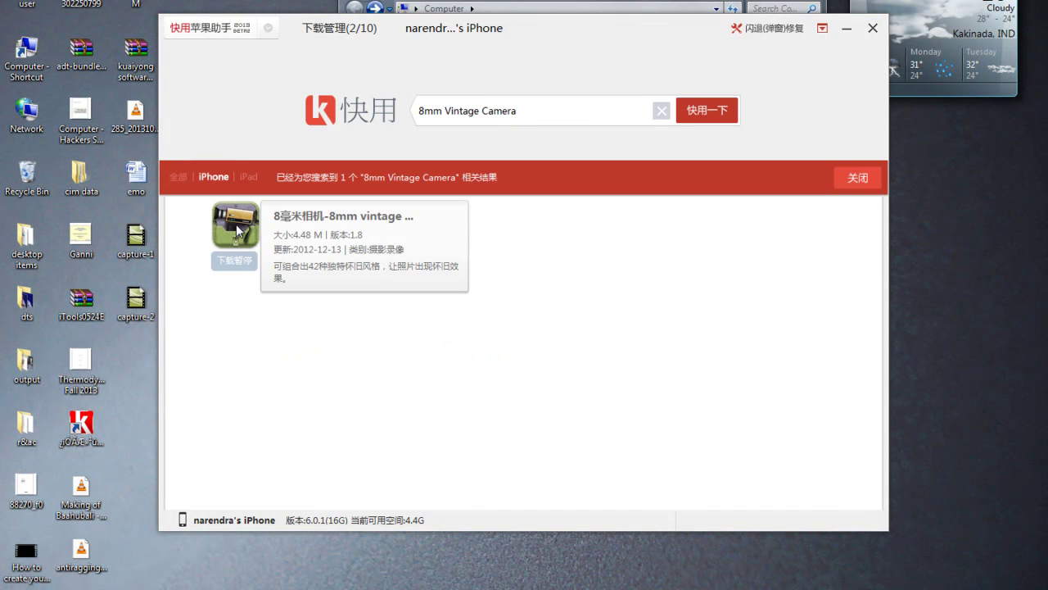
pyautogui.click(236, 224)
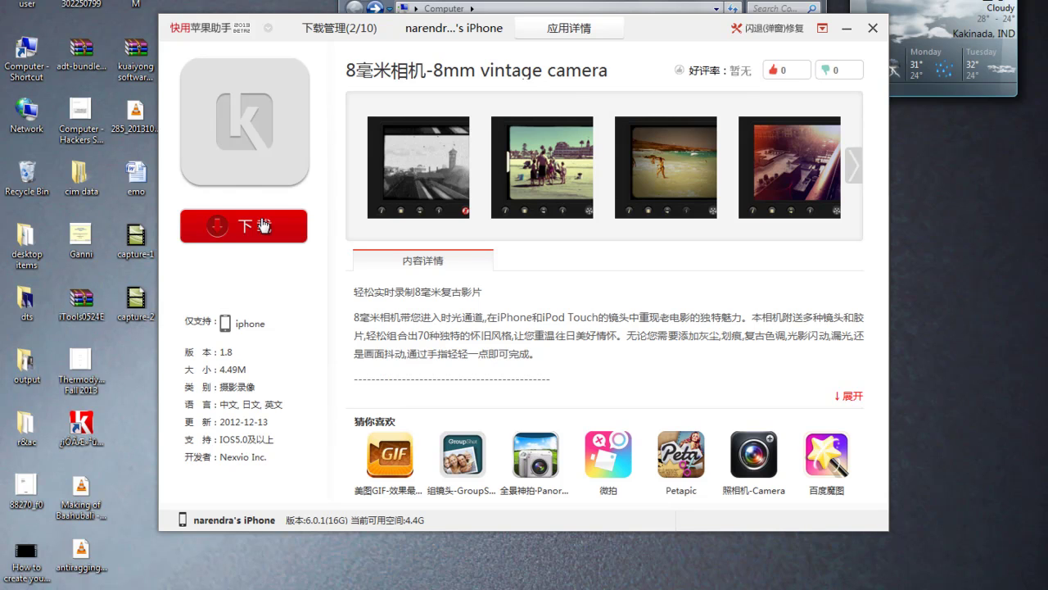
# Download 8mm Vintage Camera and pause the Kuaiyong self-update download
pyautogui.click(264, 231)
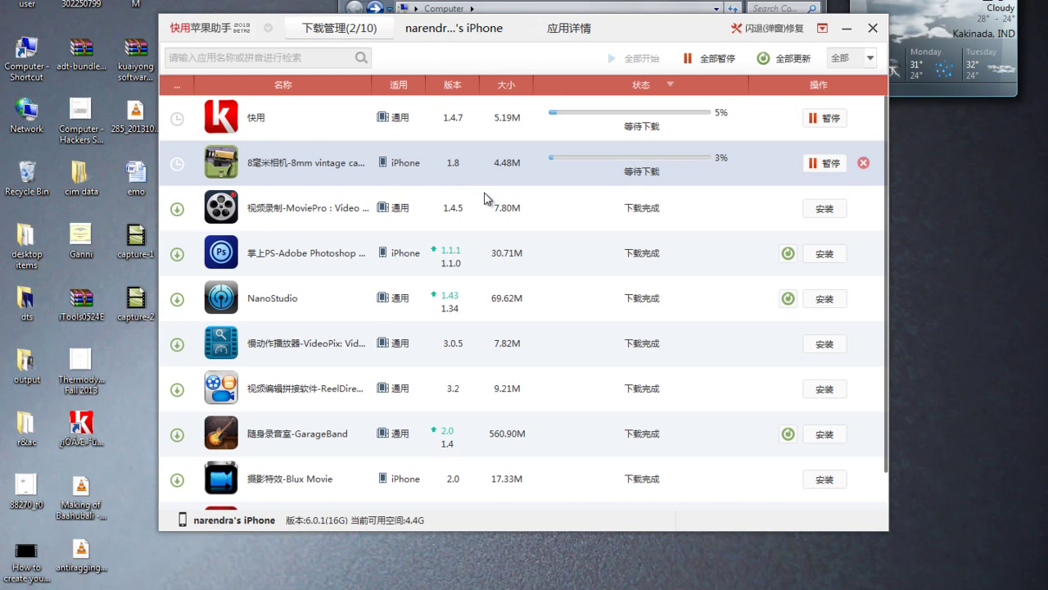
pyautogui.click(820, 120)
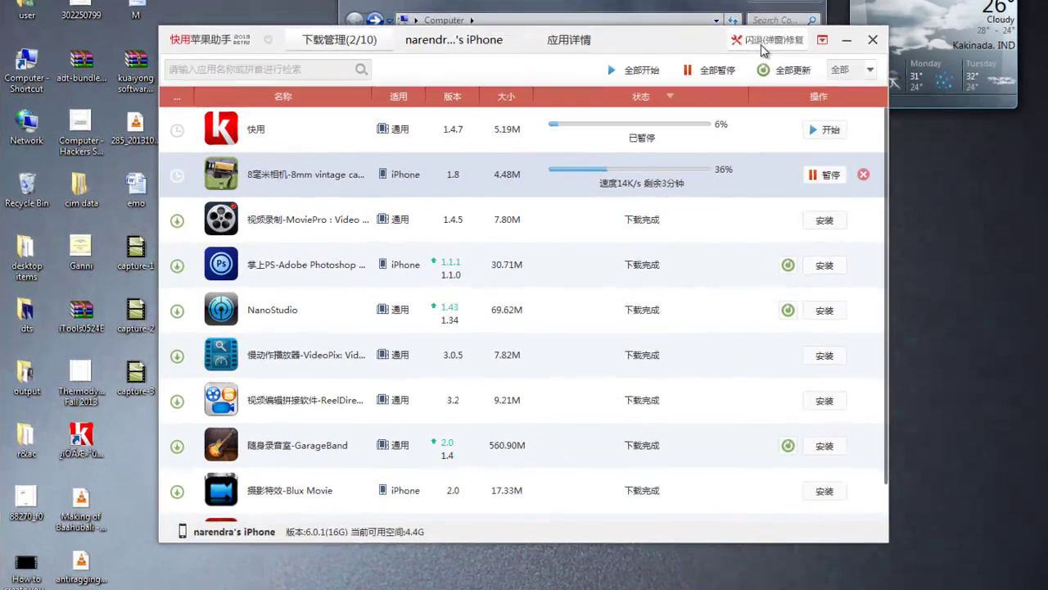
pyautogui.click(738, 59)
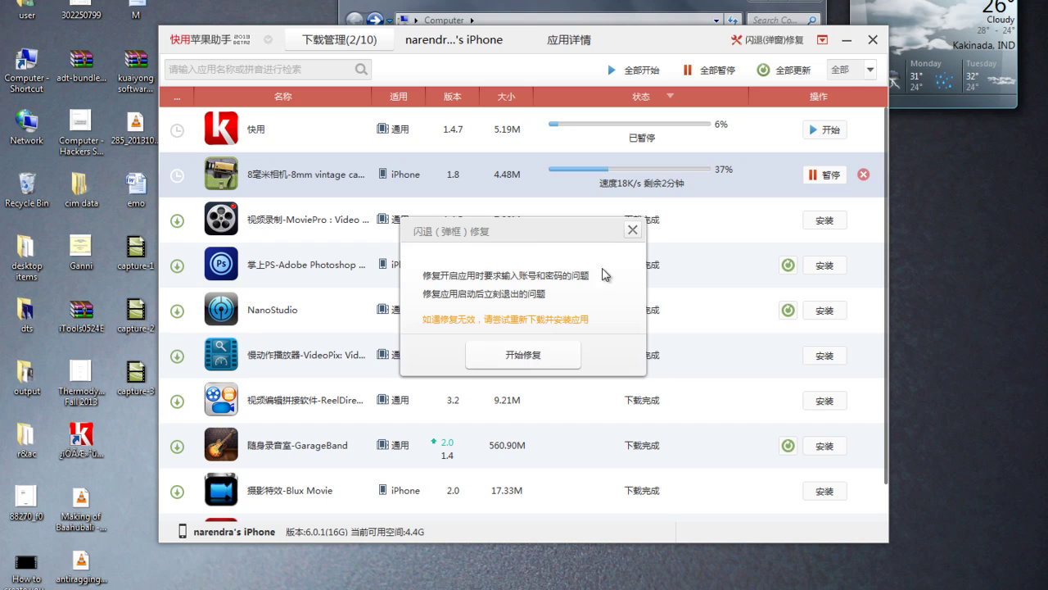
pyautogui.click(632, 231)
pyautogui.click(823, 41)
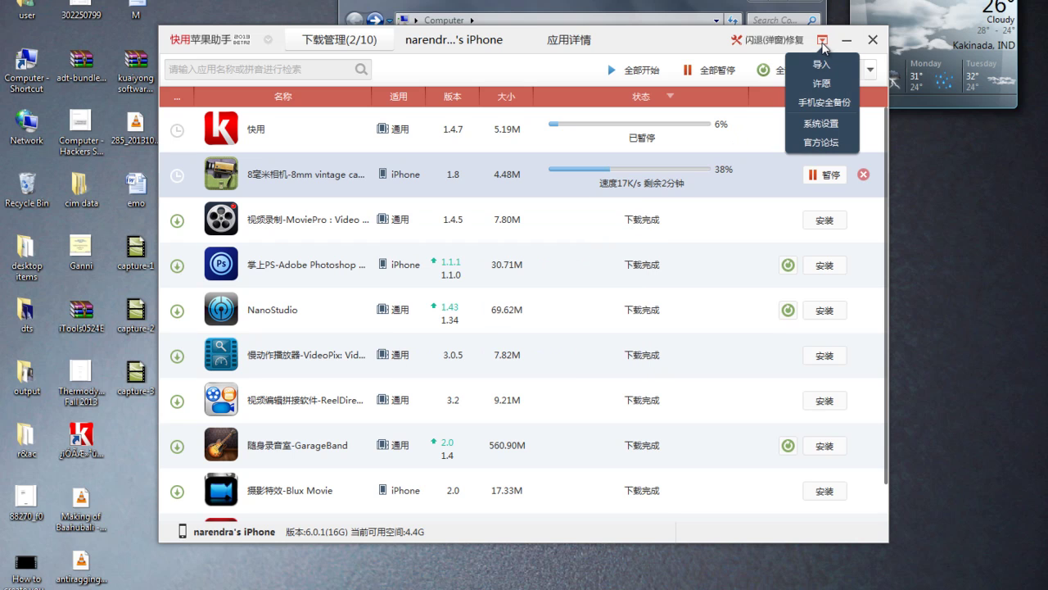
pyautogui.click(822, 65)
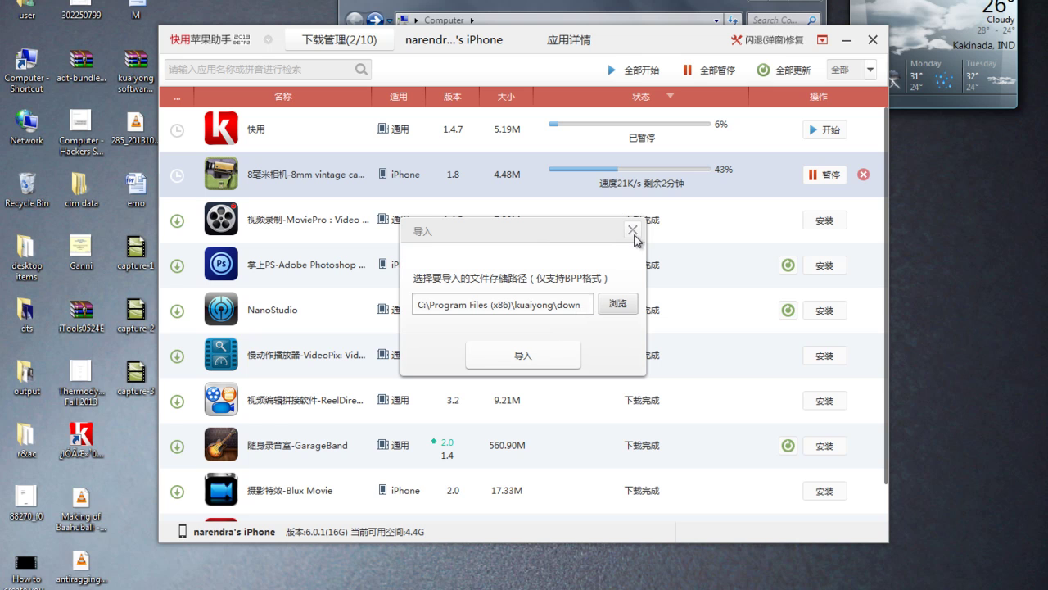
pyautogui.click(633, 231)
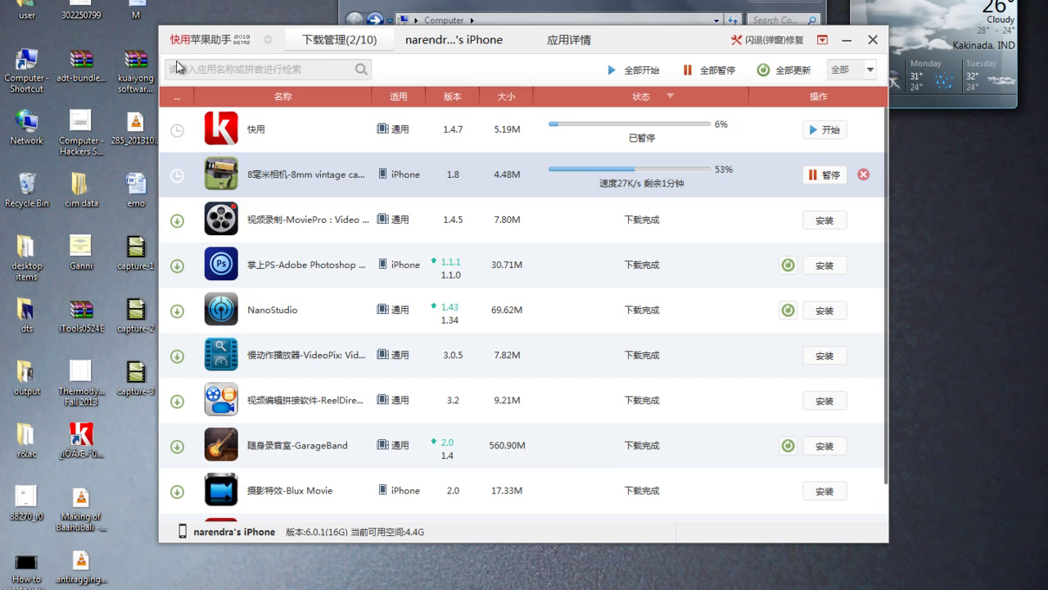
# View the download list and the iPhone's files, music, camera, pictures and USB disk, then return to search
pyautogui.click(189, 43)
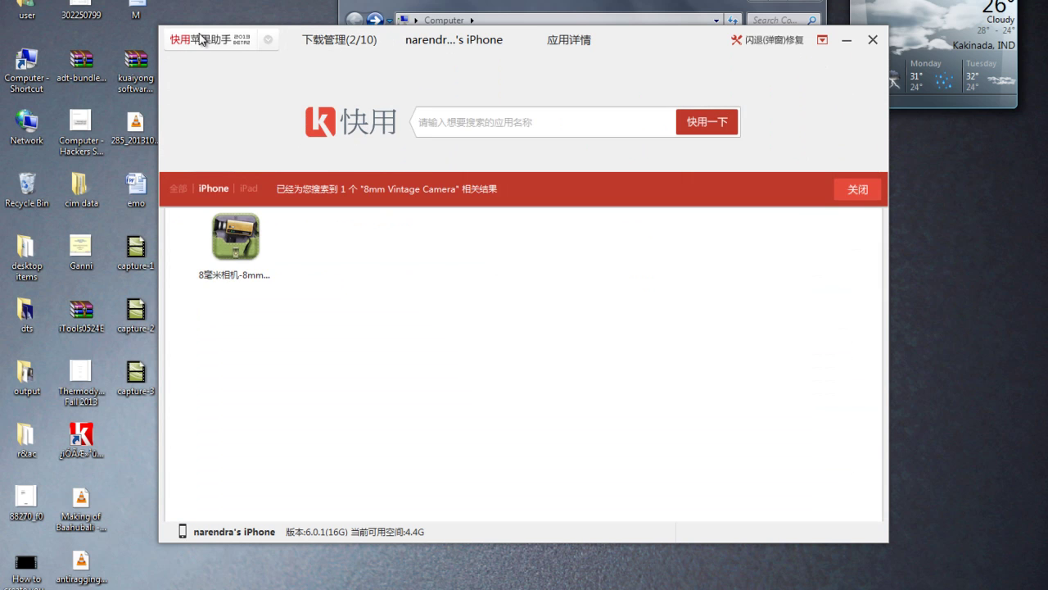
pyautogui.click(344, 43)
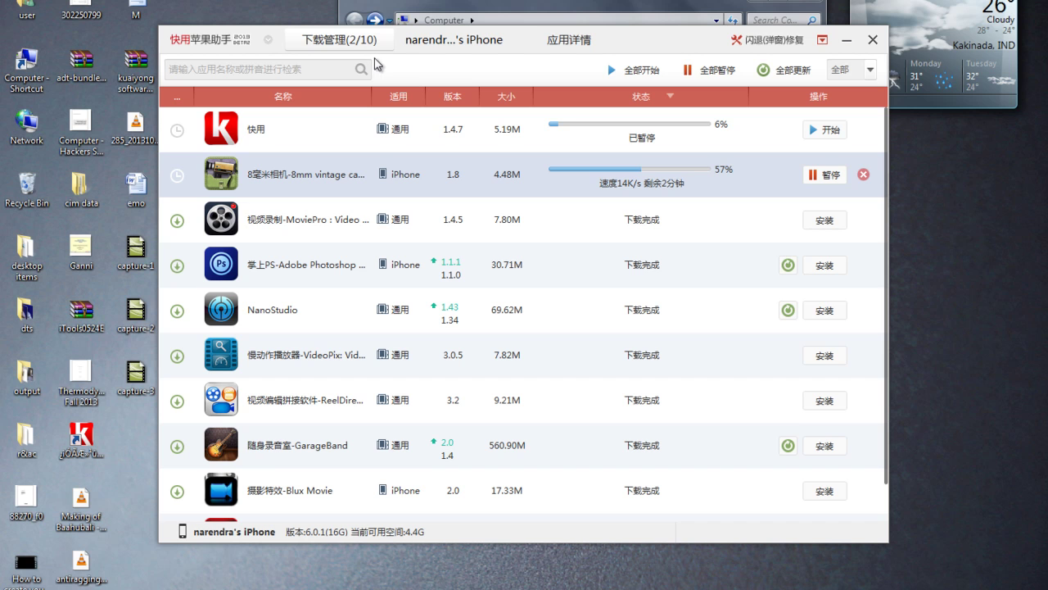
pyautogui.click(442, 43)
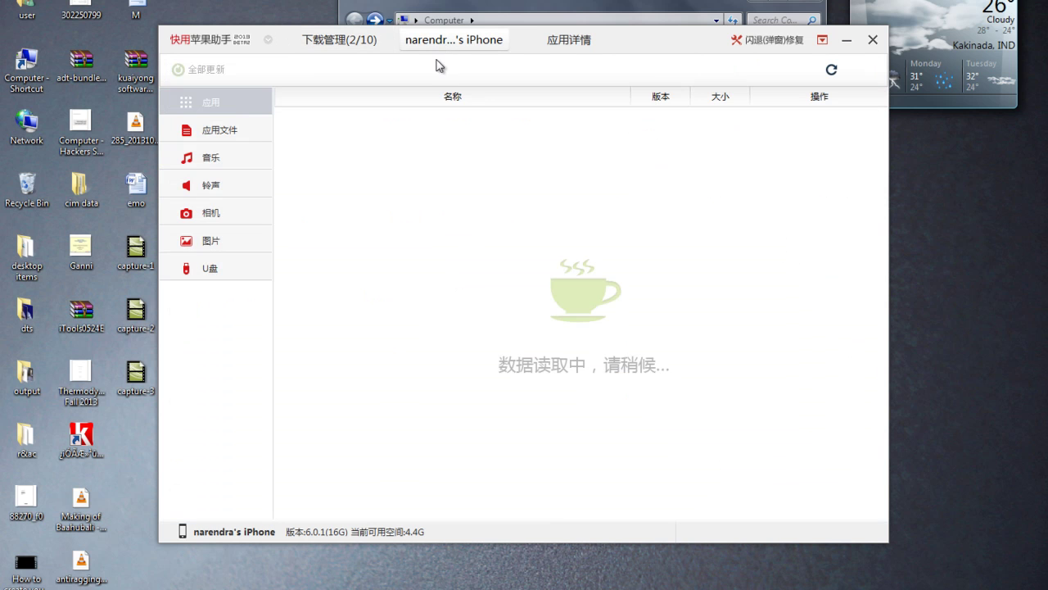
pyautogui.click(220, 131)
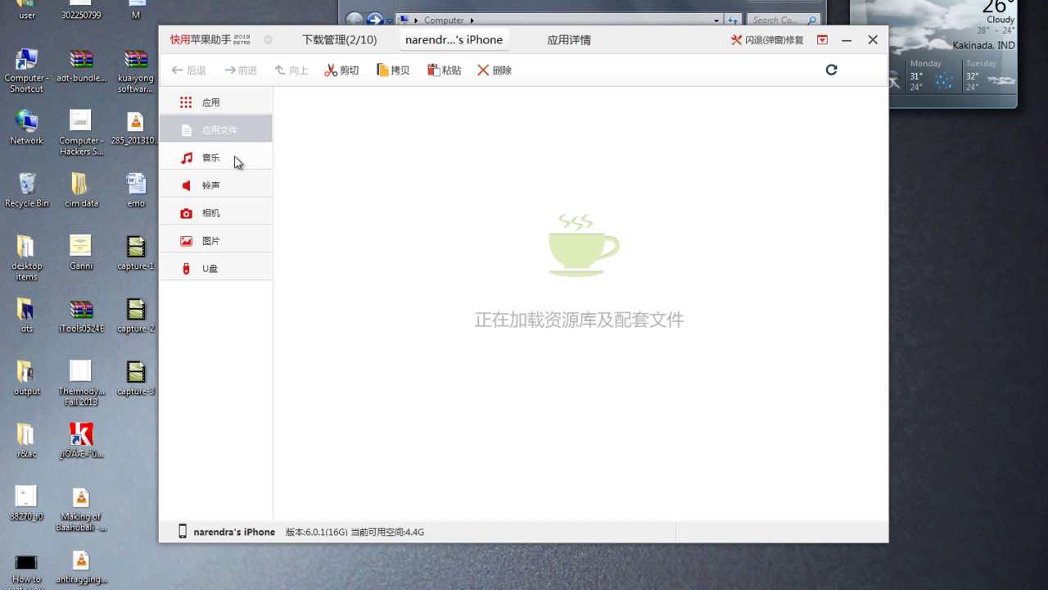
pyautogui.click(235, 158)
pyautogui.click(232, 215)
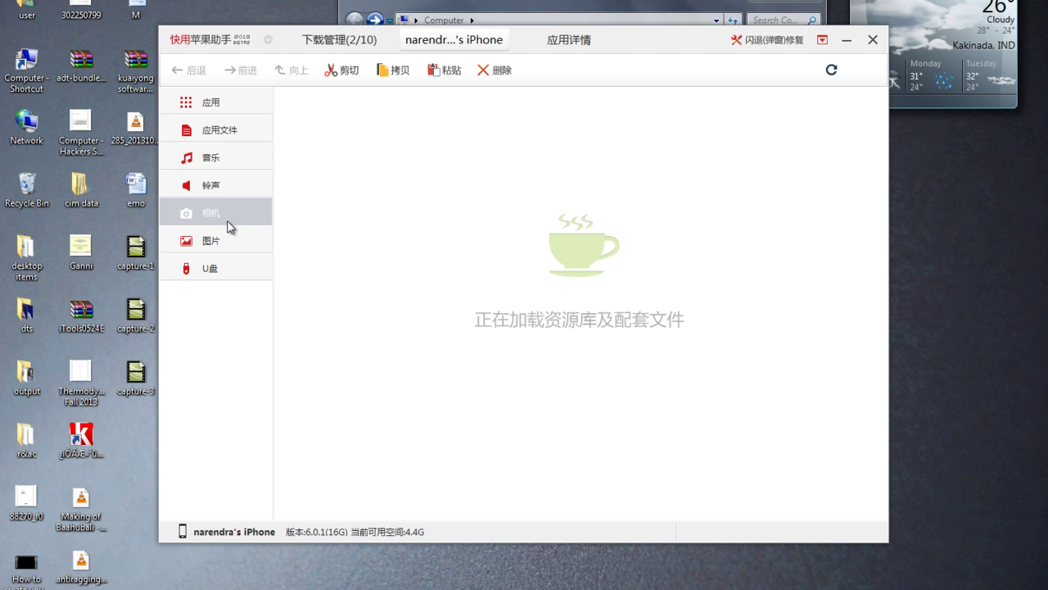
pyautogui.click(221, 239)
pyautogui.click(224, 265)
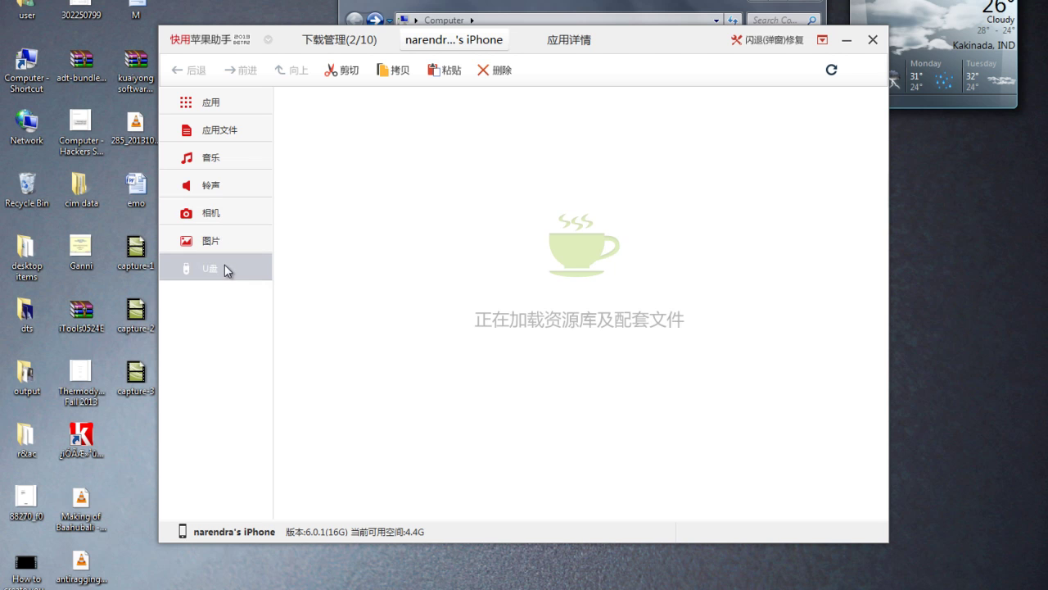
pyautogui.click(225, 44)
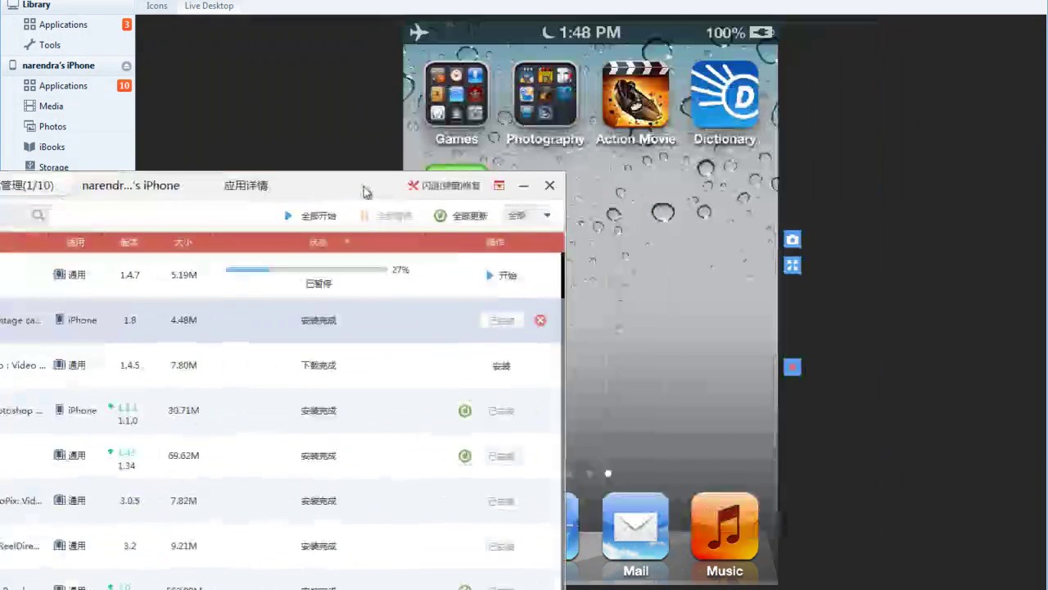
# Install 8mm Vintage Camera onto the iPhone from the download manager, then close it
pyautogui.moveTo(717, 34)
pyautogui.mouseDown()
pyautogui.moveTo(322, 82)
pyautogui.moveTo(562, 189)
pyautogui.moveTo(263, 31)
pyautogui.mouseUp()
pyautogui.click(700, 325)
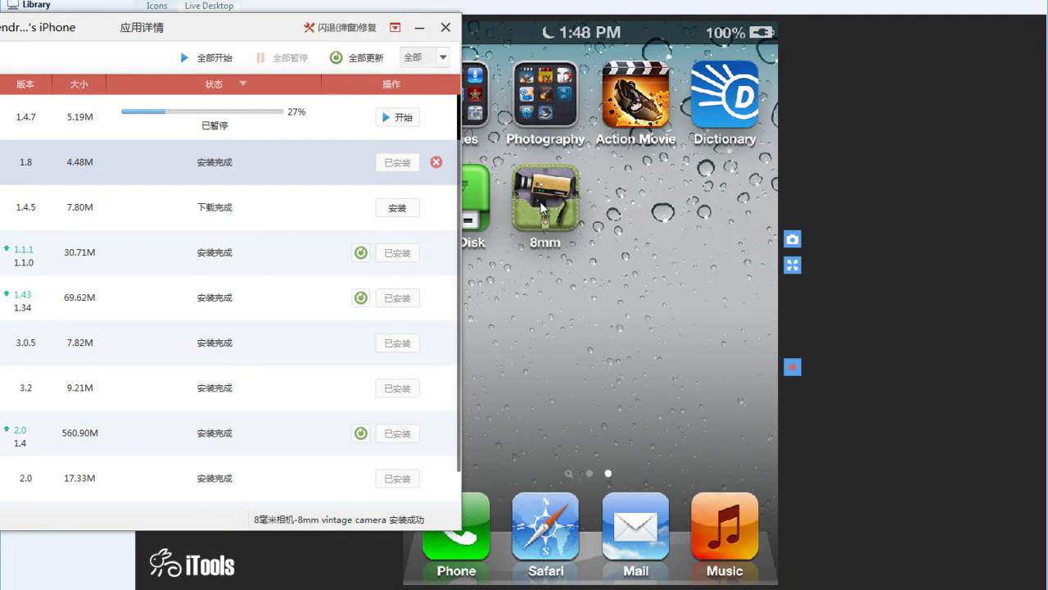
pyautogui.click(445, 28)
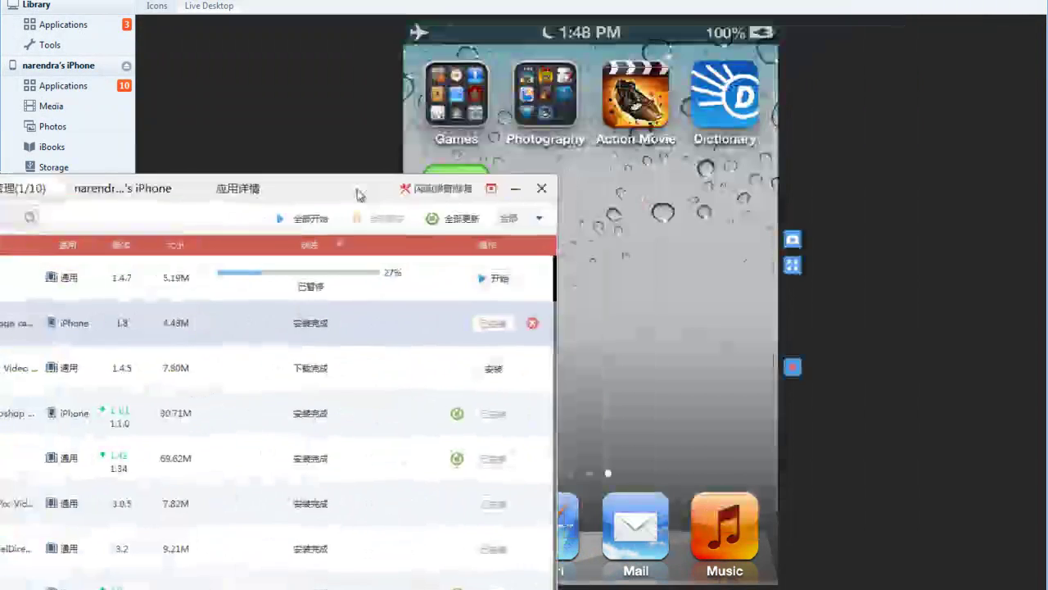
# Reinstall 8mm Vintage Camera once more, then move the download manager aside and close it
pyautogui.moveTo(355, 194)
pyautogui.mouseDown()
pyautogui.moveTo(324, 73)
pyautogui.moveTo(561, 187)
pyautogui.mouseUp()
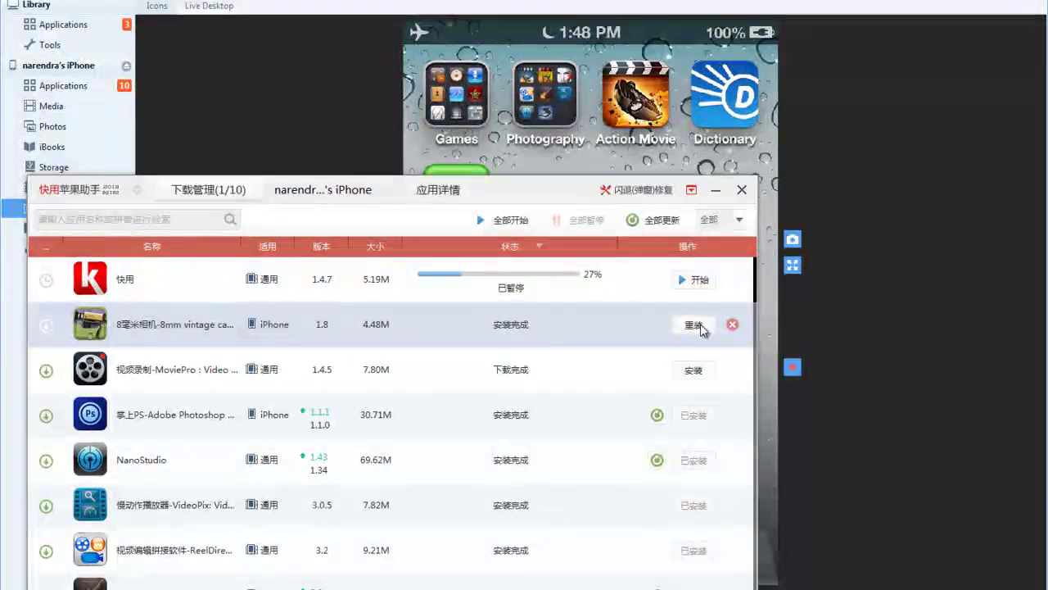
pyautogui.click(694, 325)
pyautogui.moveTo(571, 184)
pyautogui.mouseDown()
pyautogui.moveTo(448, 139)
pyautogui.moveTo(351, 79)
pyautogui.moveTo(283, 61)
pyautogui.moveTo(261, 33)
pyautogui.mouseUp()
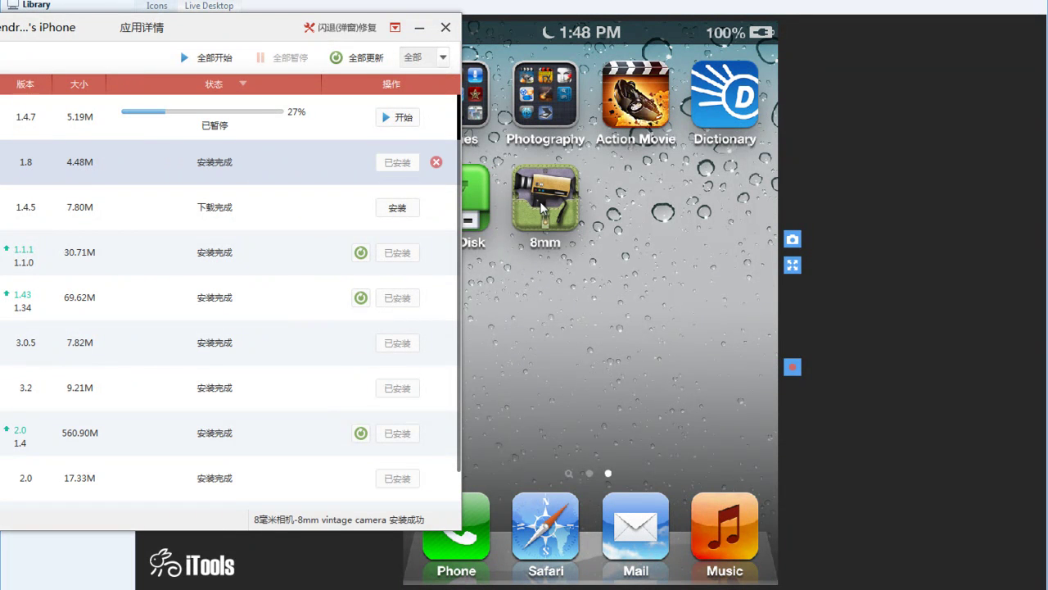
pyautogui.click(445, 27)
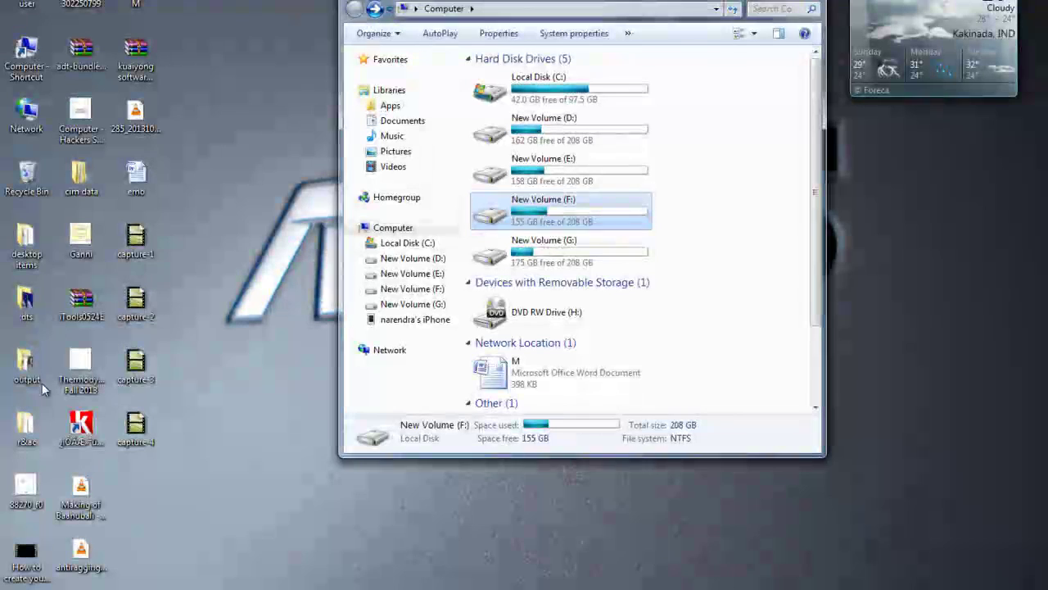
# Launch Kuaiyong from its 快用 desktop shortcut
pyautogui.doubleClick(65, 430)
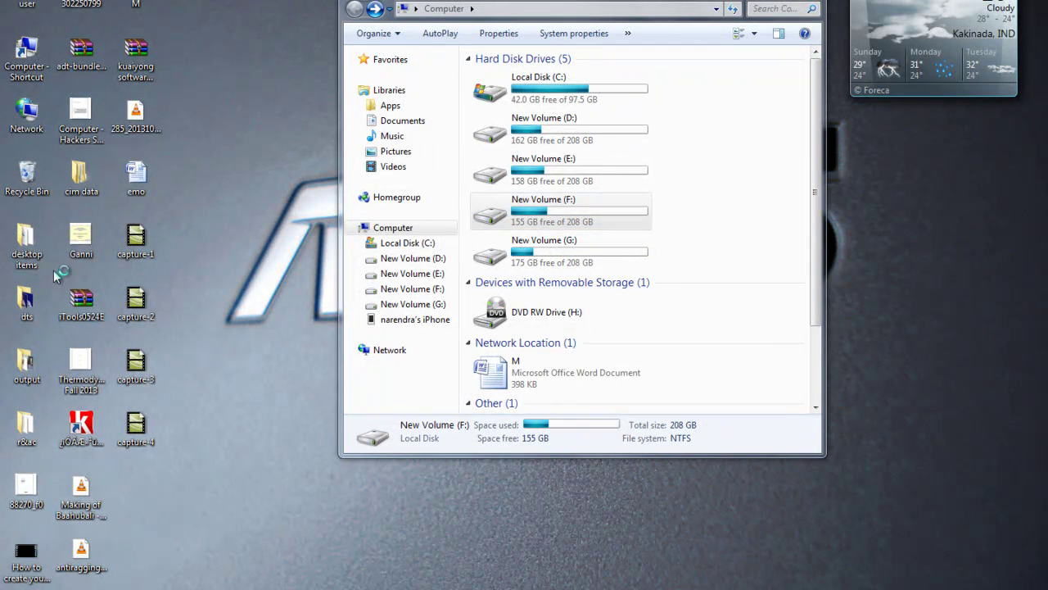